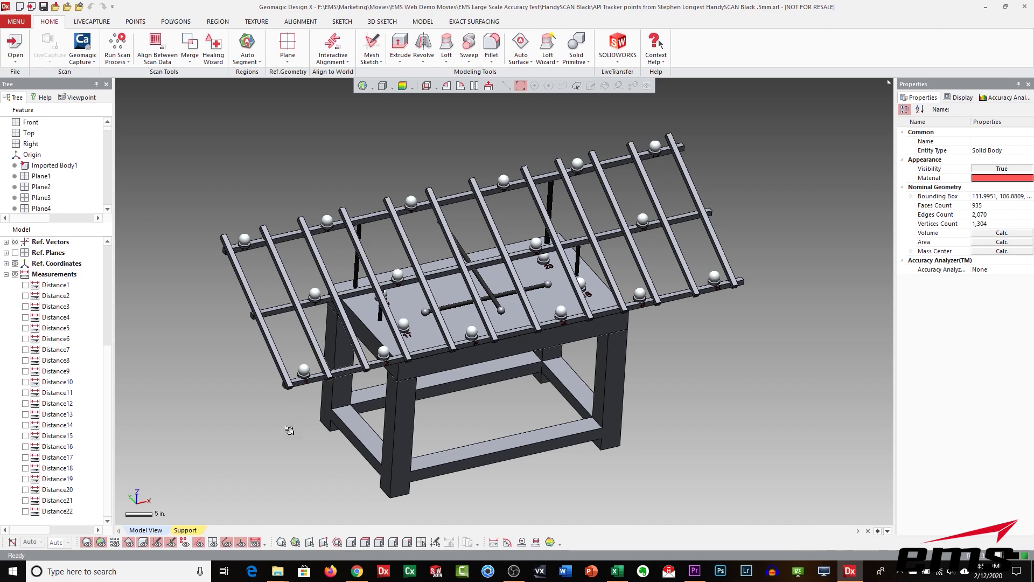
Orbit the test-rig table model in Design X to another viewing angle
right_drag(290, 430, 182, 368)
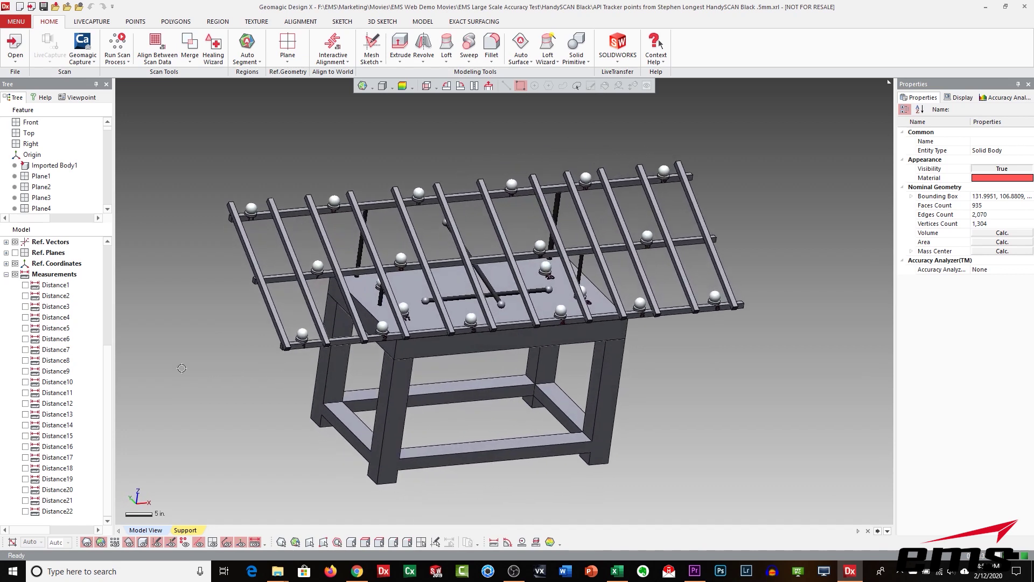
right_drag(629, 381, 286, 413)
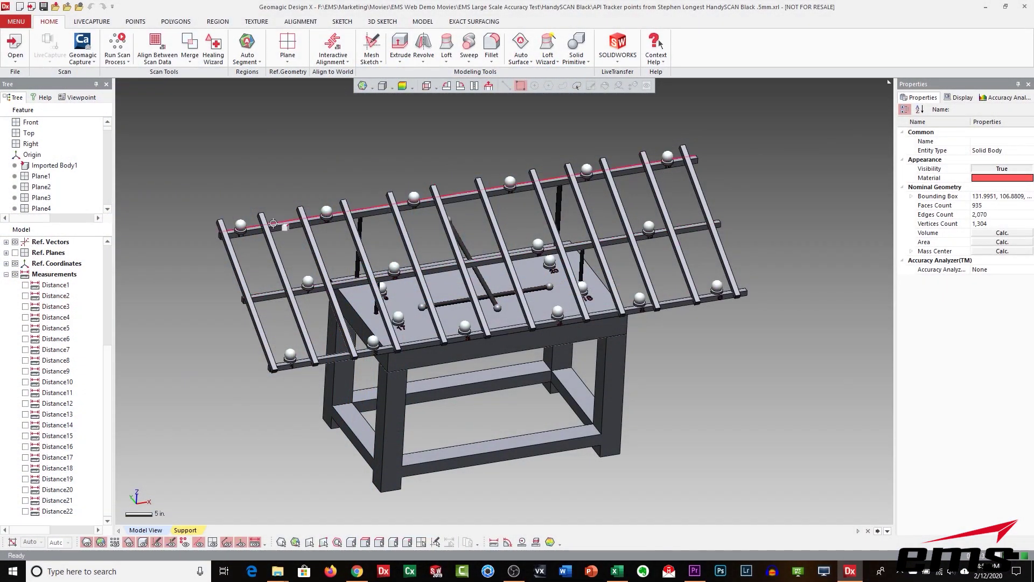
right_drag(421, 333, 559, 265)
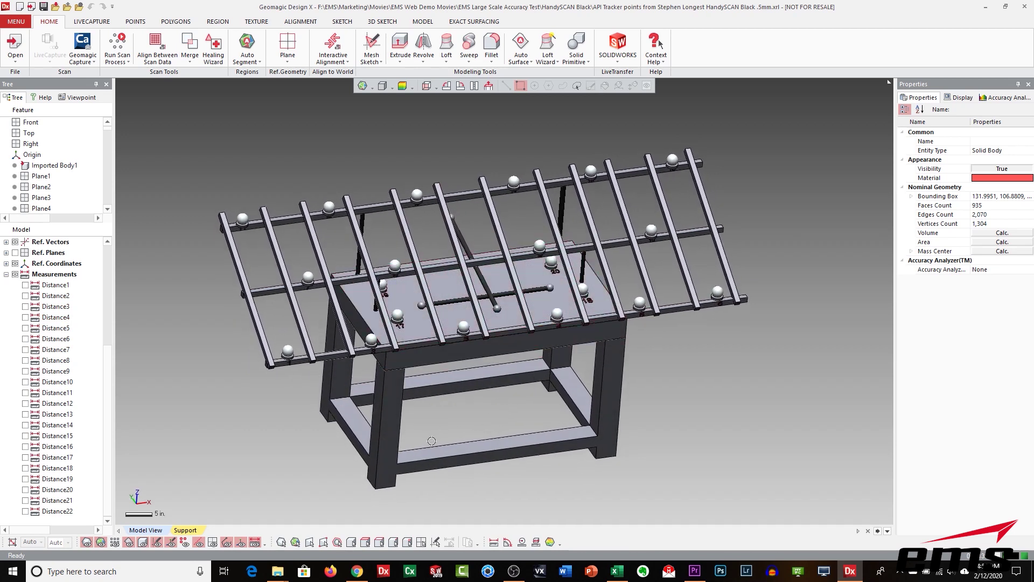
Turn on visibility of the six Distance measurements under Measurements in the Model tree
click(25, 296)
click(25, 306)
click(25, 317)
click(26, 327)
click(25, 338)
click(25, 349)
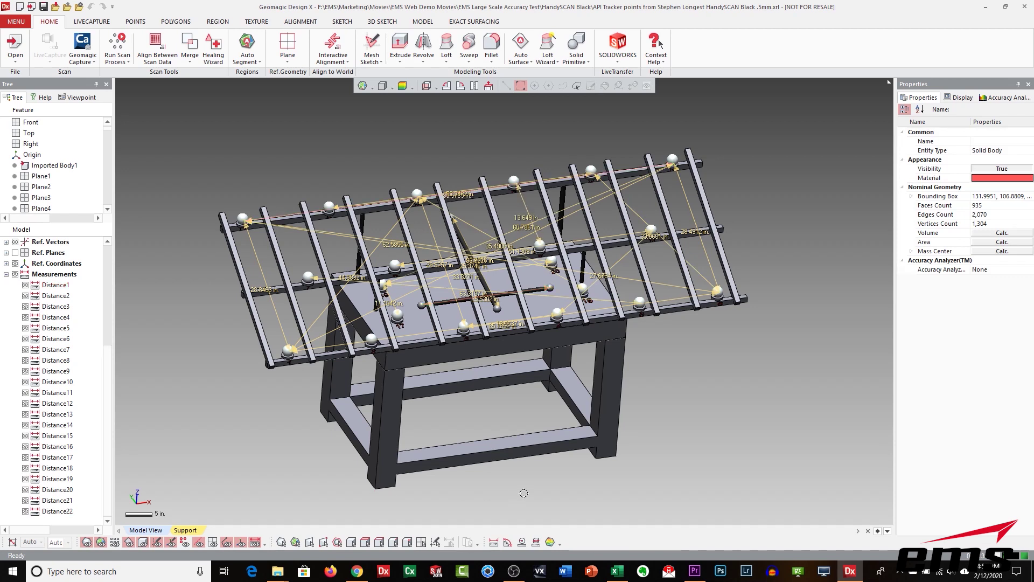
Orbit the test-rig model through front and oblique top views to inspect the measurement lines
right_drag(496, 410, 469, 396)
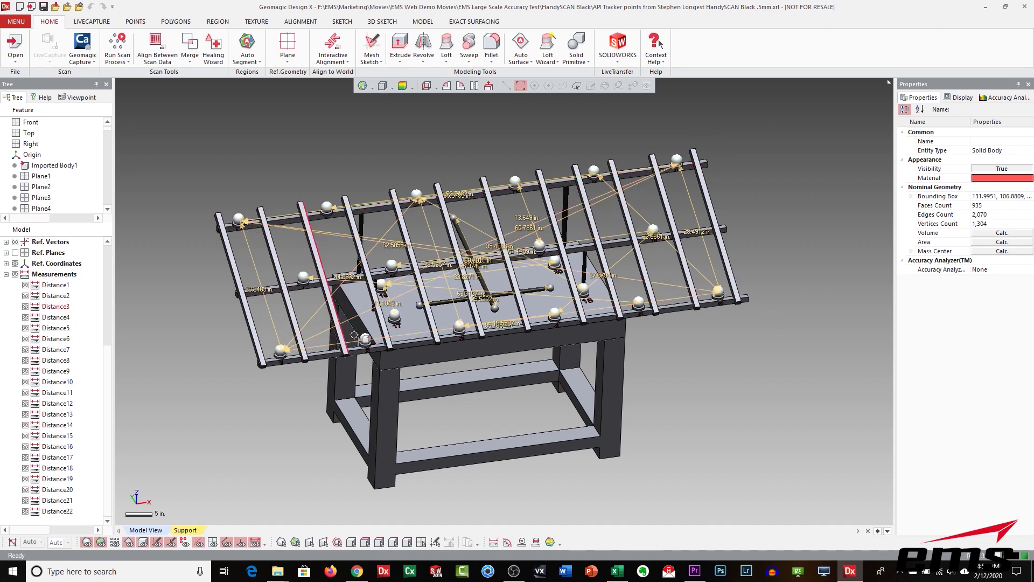
right_drag(483, 319, 404, 271)
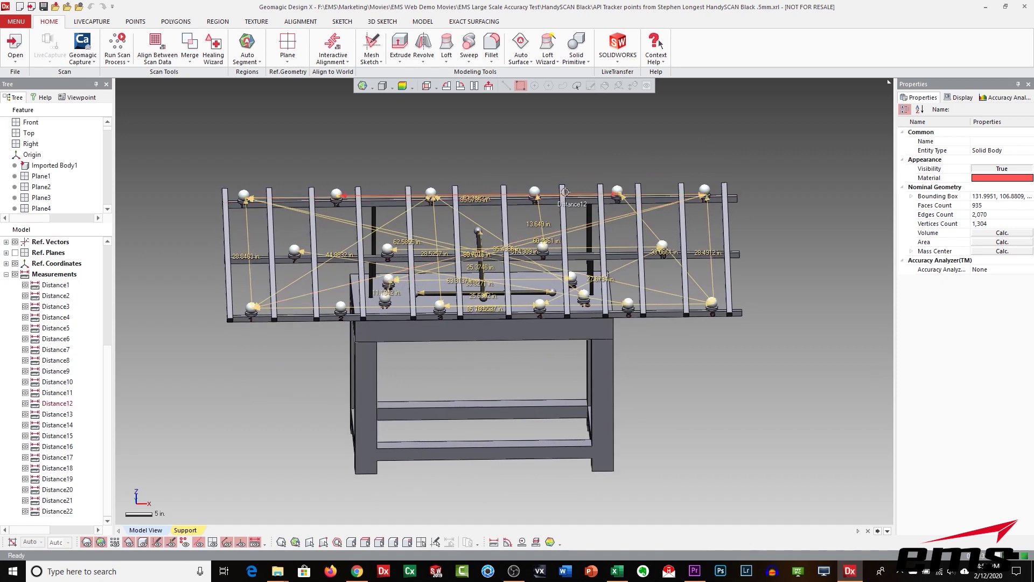
right_drag(565, 192, 675, 264)
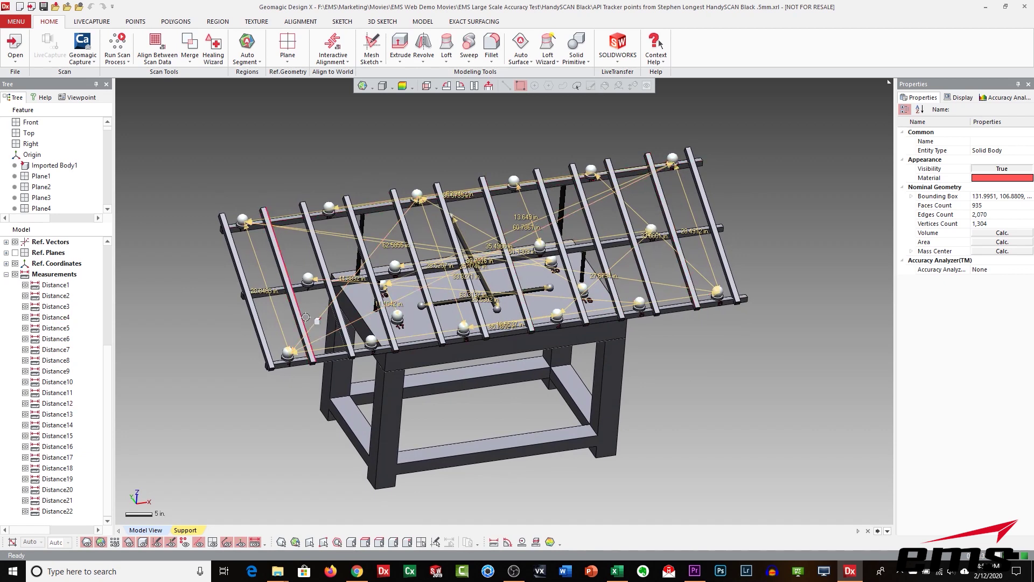
right_drag(409, 341, 677, 276)
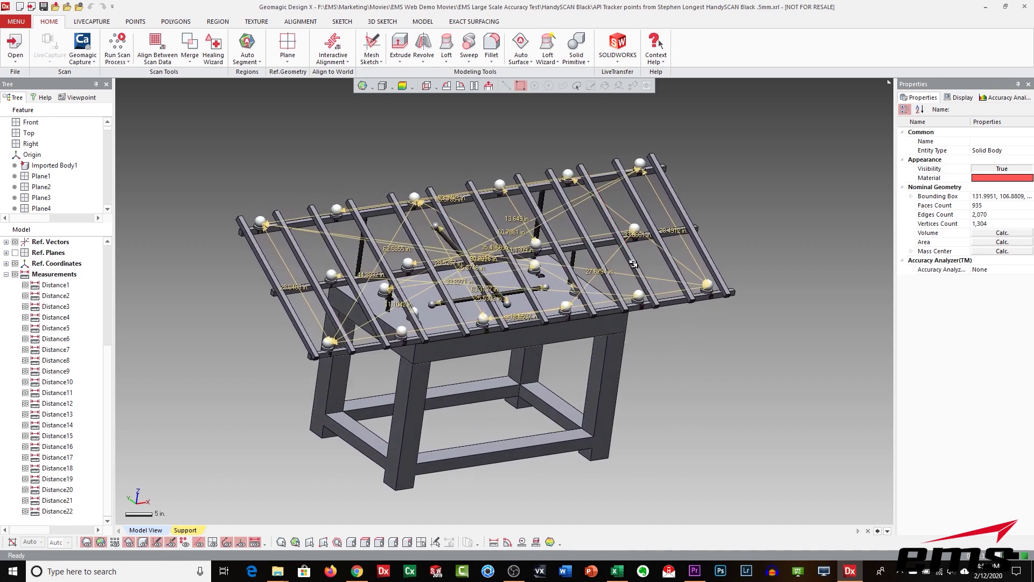
right_drag(633, 264, 611, 254)
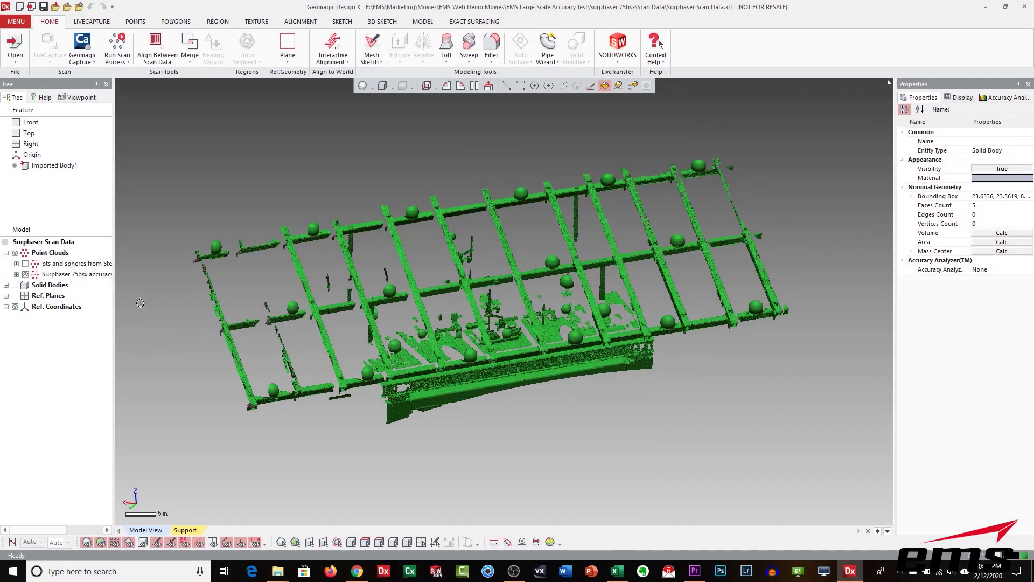
Rotate and zoom the fixture view slightly, then bring up the Measure menu
right_drag(161, 302, 197, 303)
scroll(516, 250, up, 8)
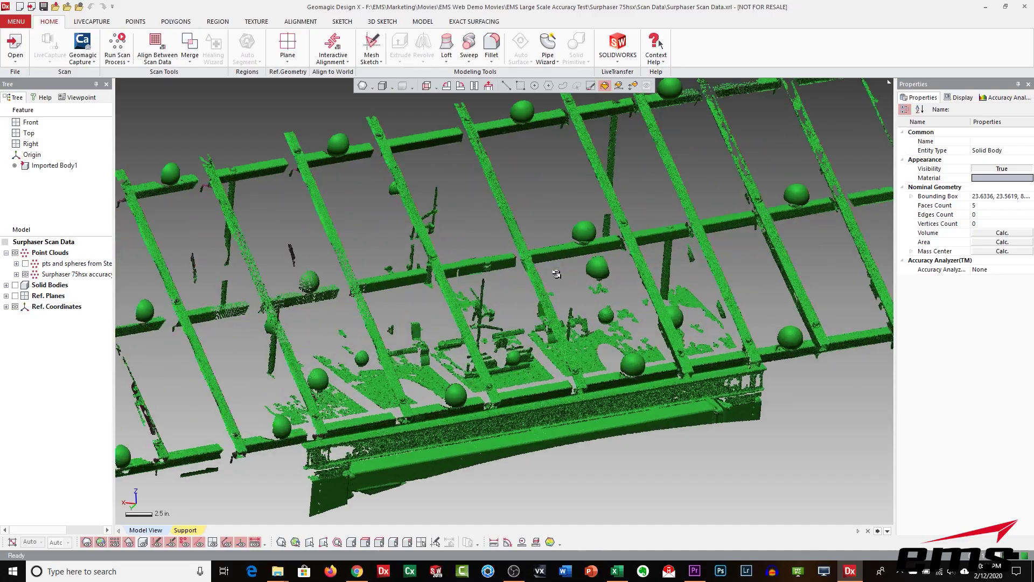
ctrl+right_drag(516, 250, 484, 345)
right_drag(471, 353, 539, 226)
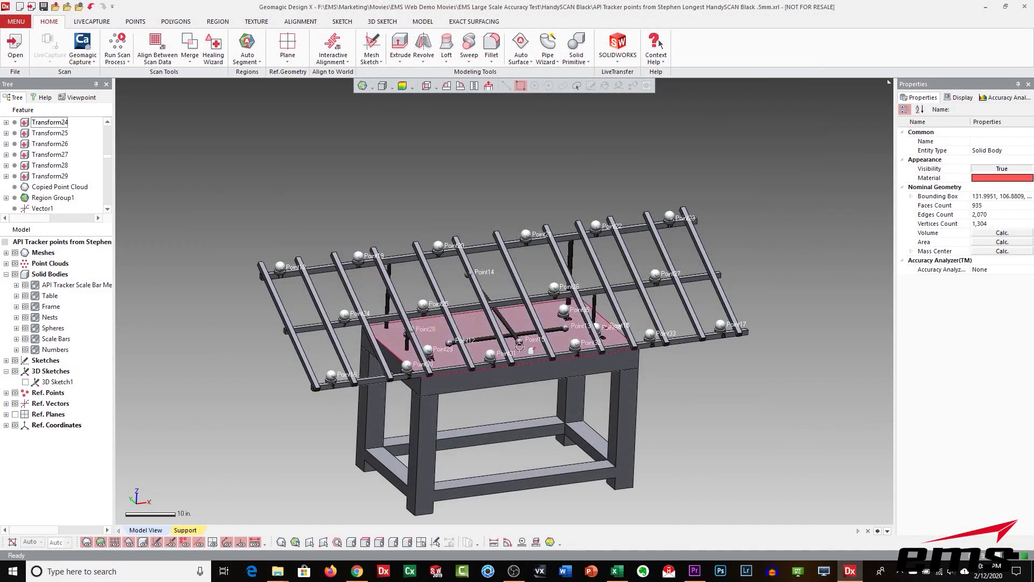
right_drag(516, 368, 493, 378)
click(22, 23)
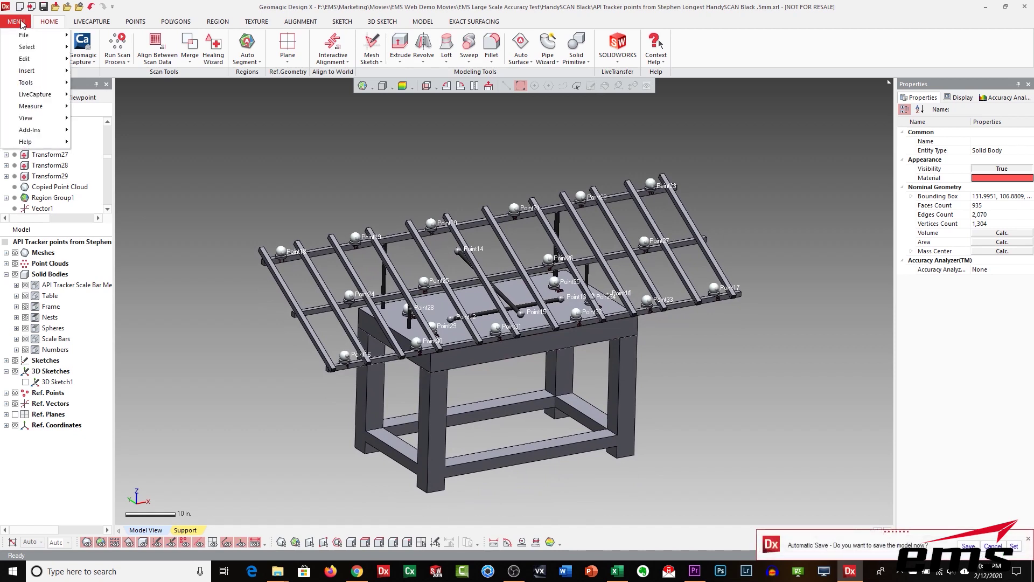
With Measure Distance, measure sphere distances Point16–Point23 and Point18–Point17
mouse_move(32, 106)
click(117, 107)
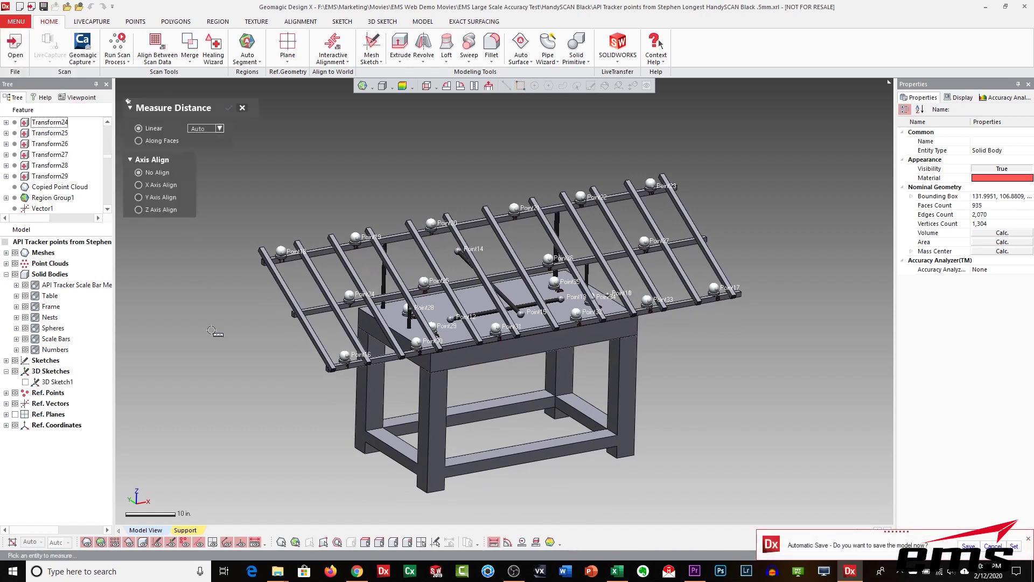
click(348, 357)
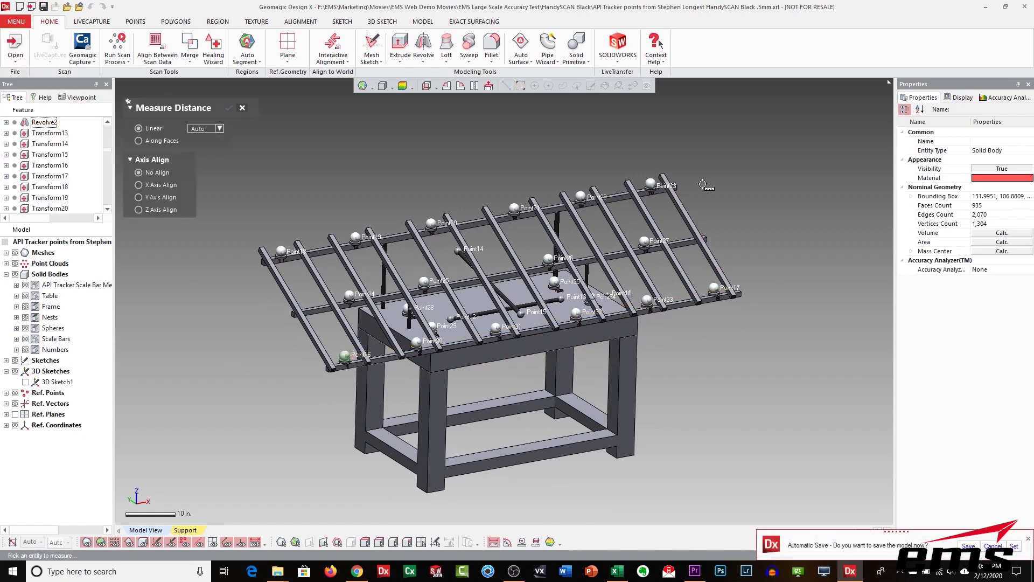
click(648, 187)
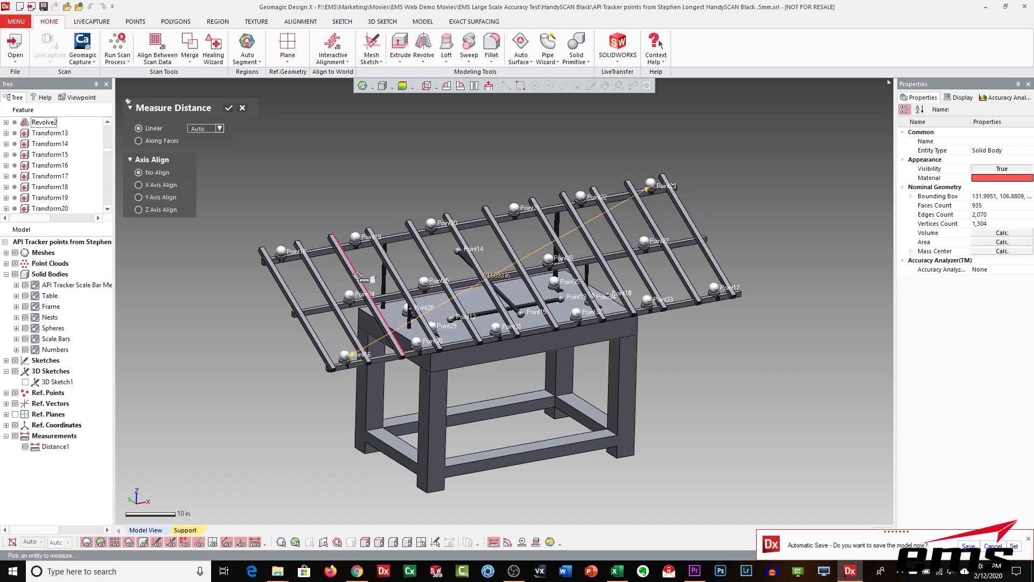
click(282, 251)
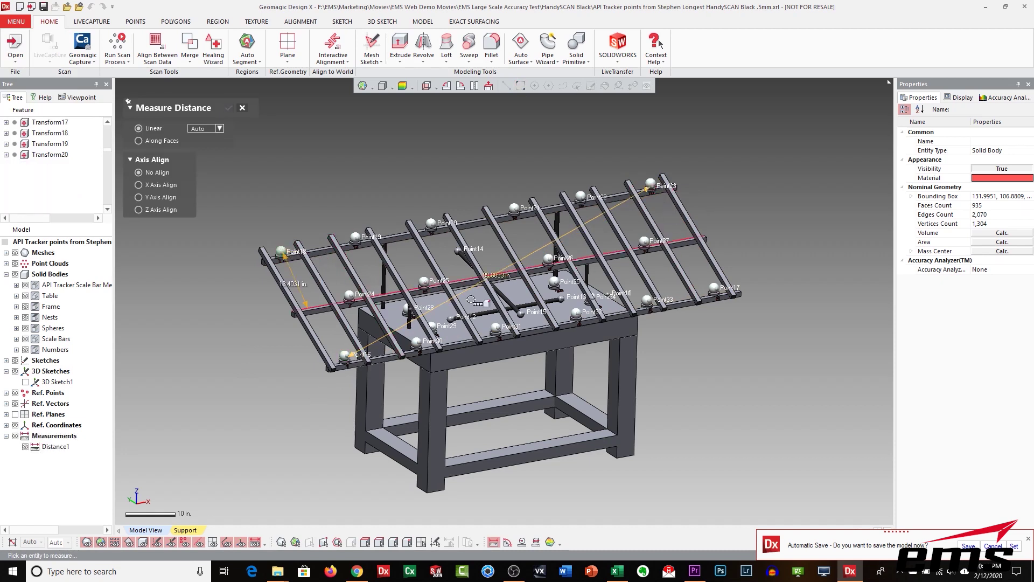
click(717, 289)
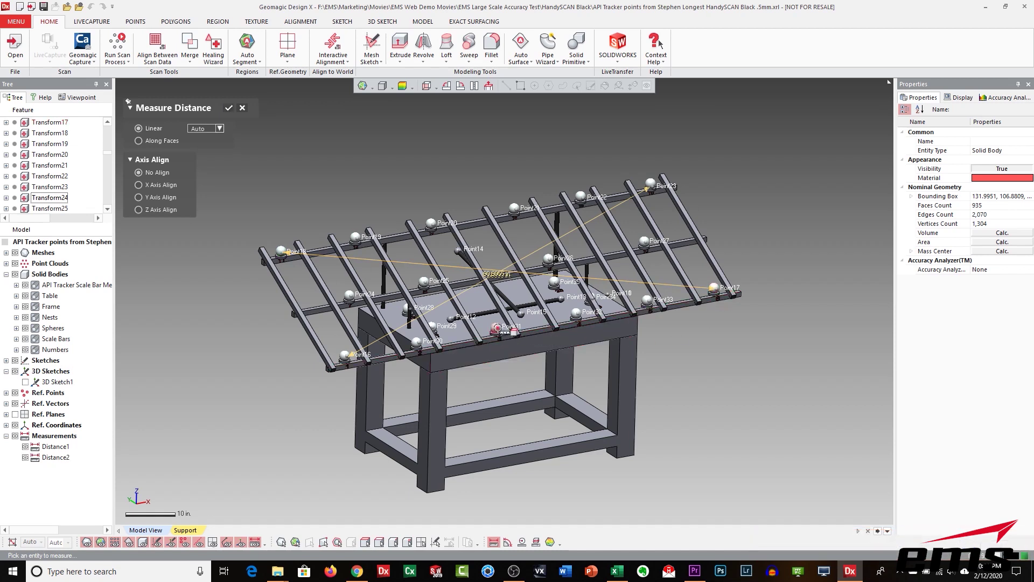
Measure the remaining sphere distances Point31–Point20, Point35–Point22 and Point18–Point23
click(497, 327)
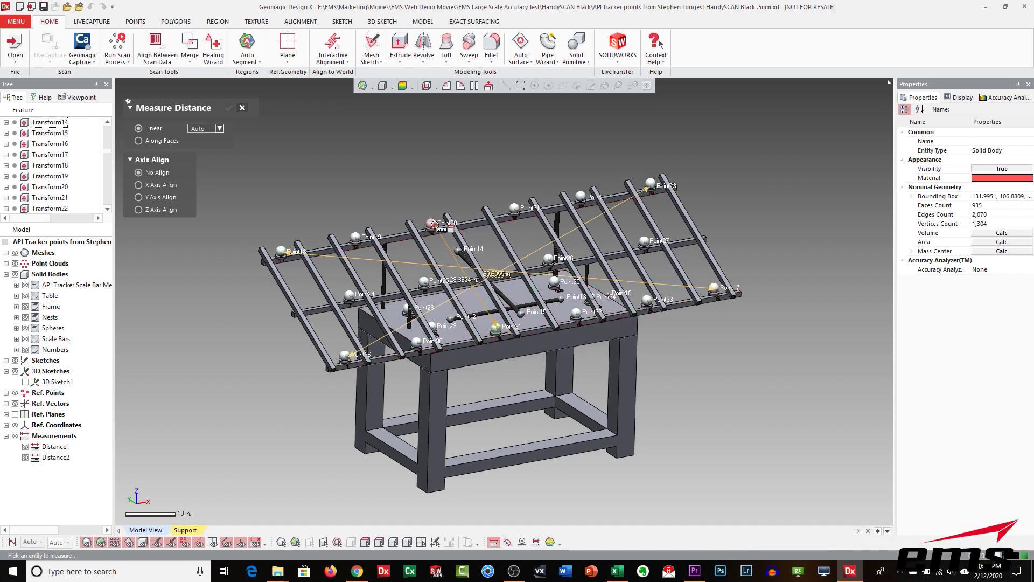
click(433, 224)
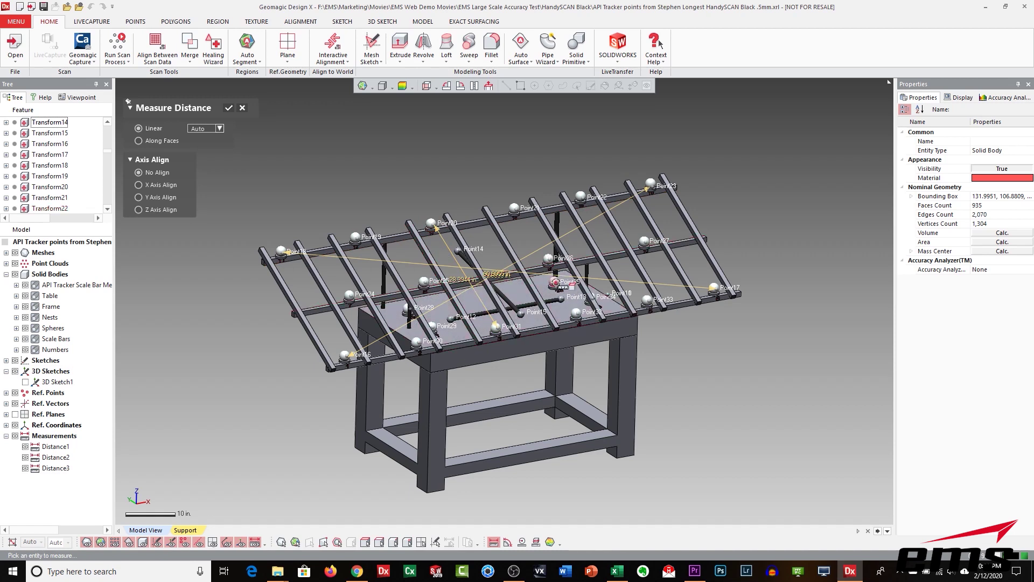
click(556, 282)
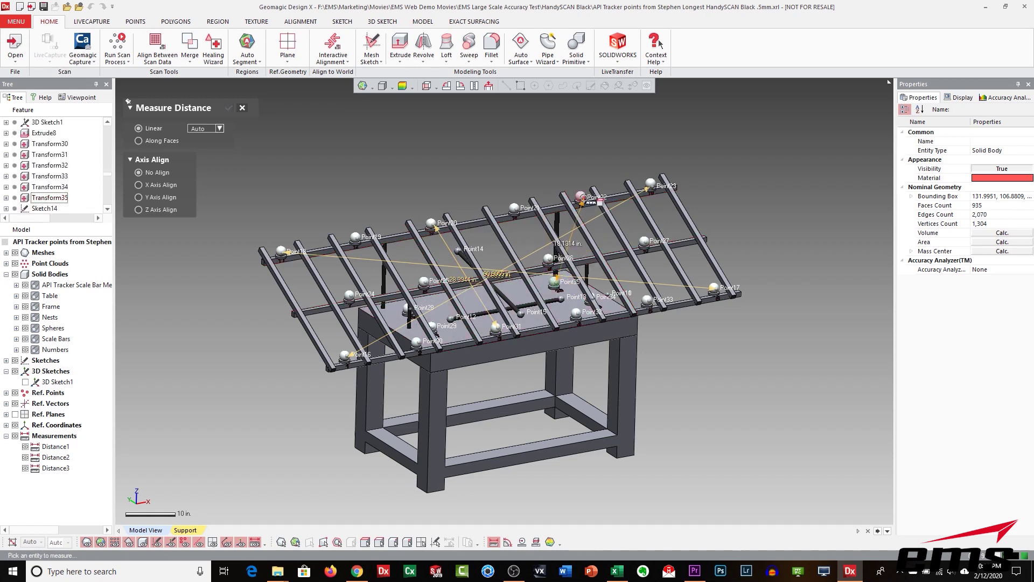
click(583, 198)
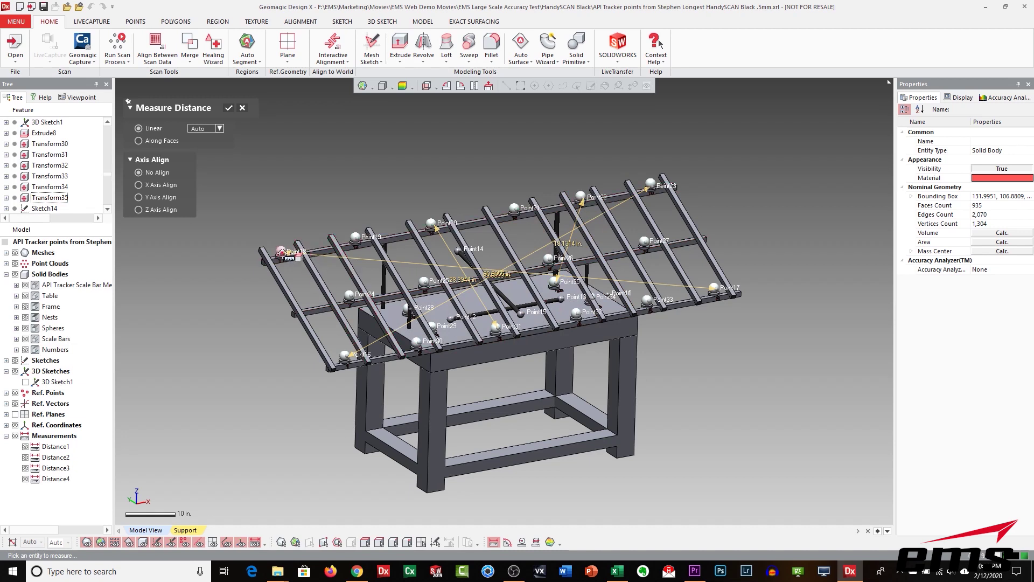
click(282, 253)
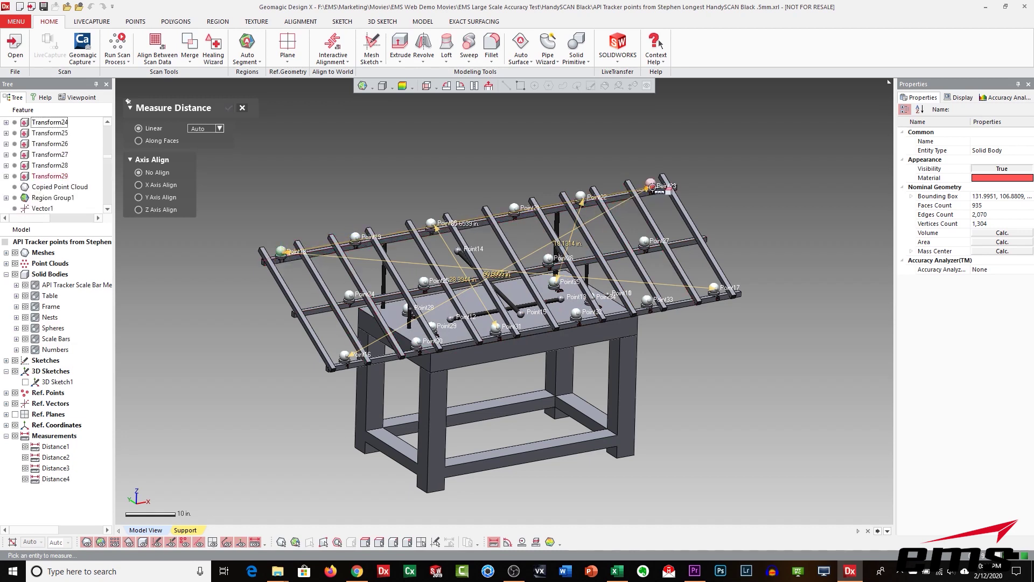
click(653, 186)
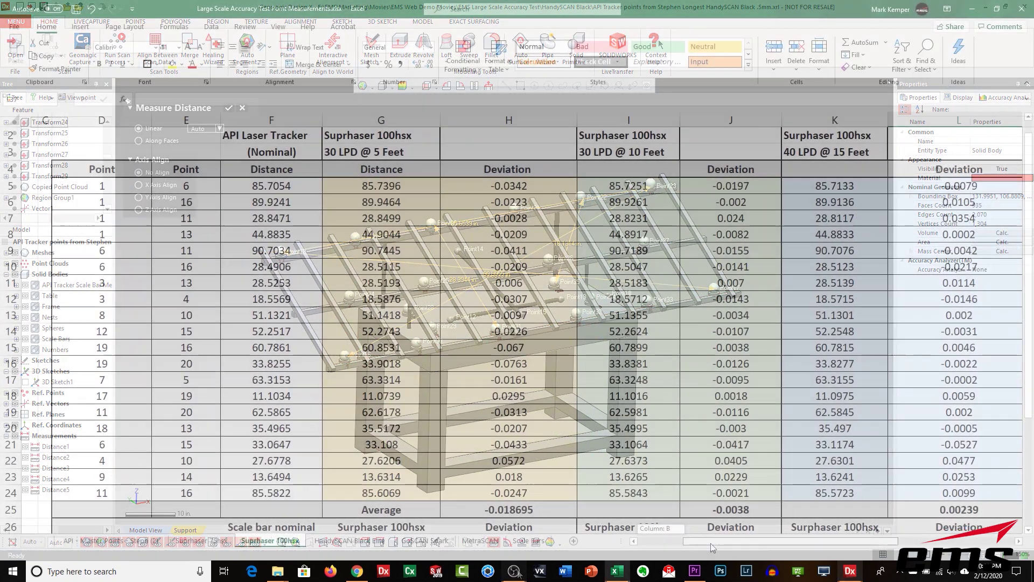
drag(709, 542, 833, 544)
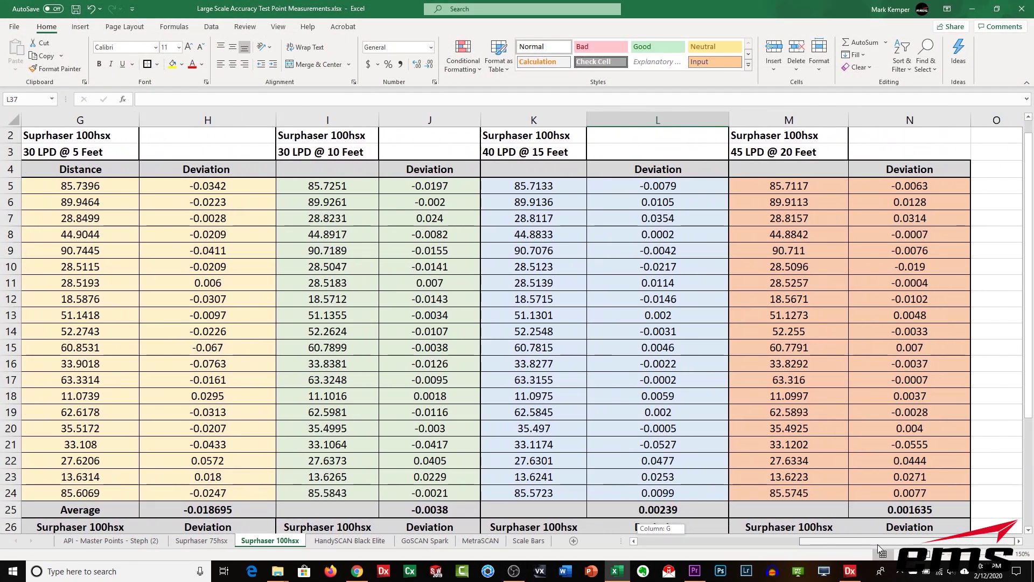